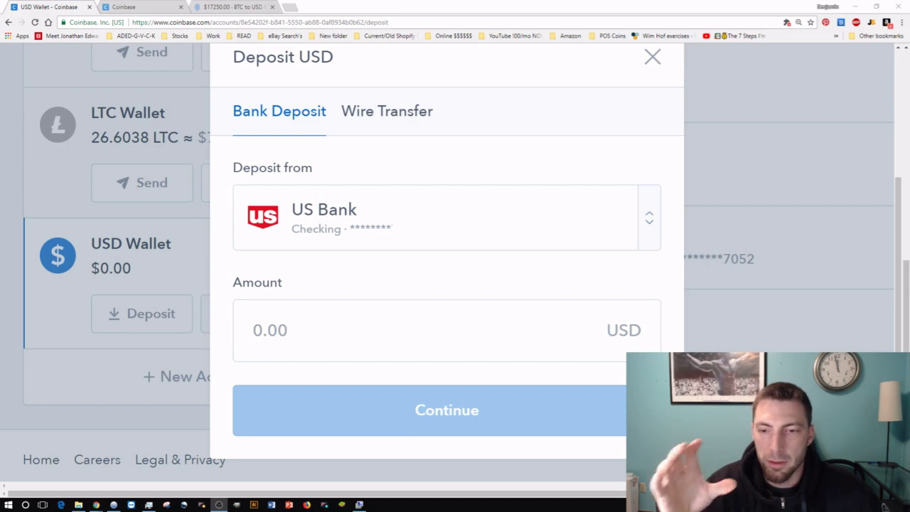
# - Switch to GDAX and open the form for depositing USD from the bank account
pyautogui.hotkey('ctrl', '3')
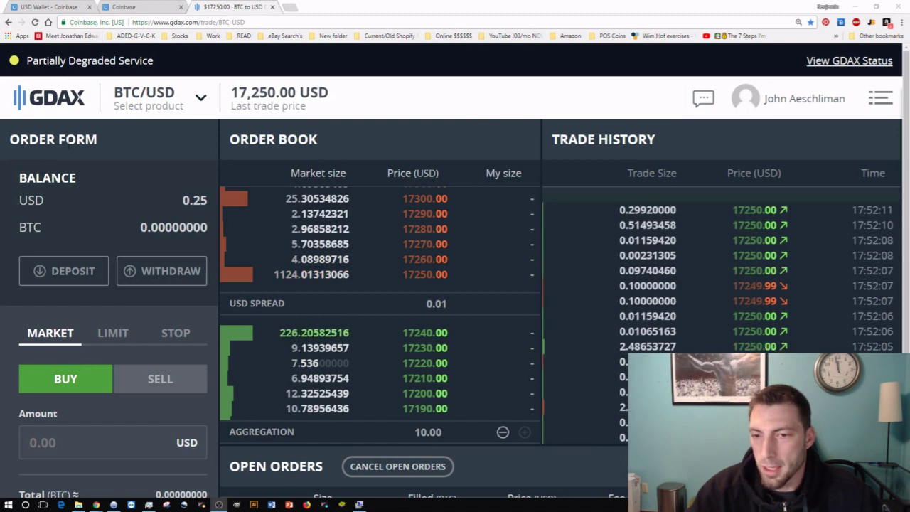
pyautogui.click(73, 272)
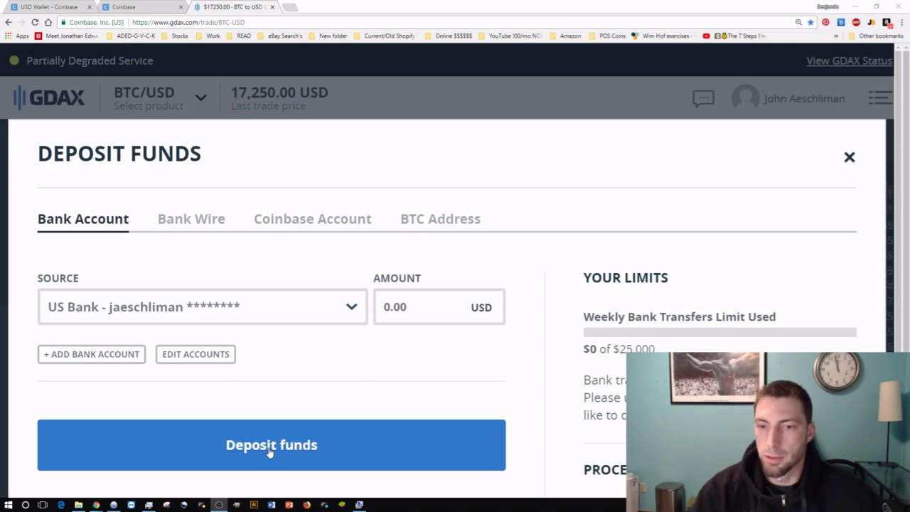
pyautogui.click(284, 468)
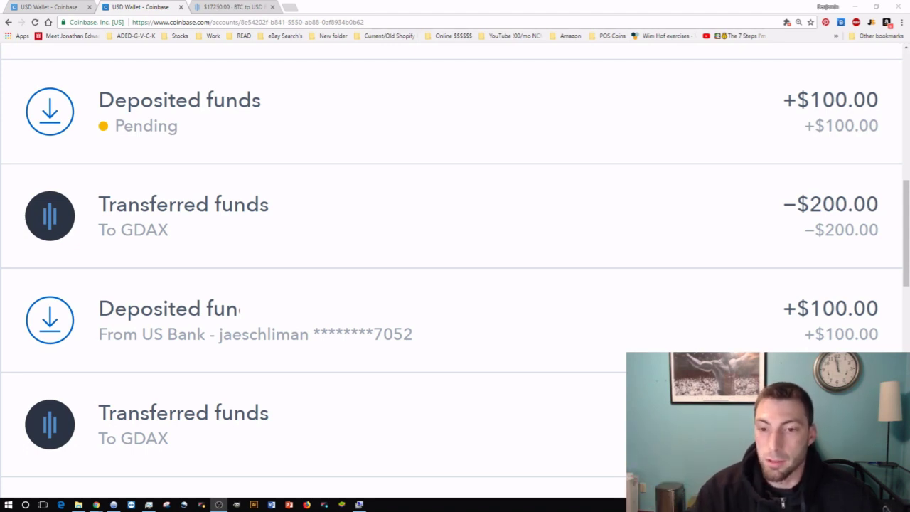
# - Return to the GDAX BTC/USD trading page and enter 100 USD as the market buy amount
pyautogui.hotkey('ctrl', 'Tab')
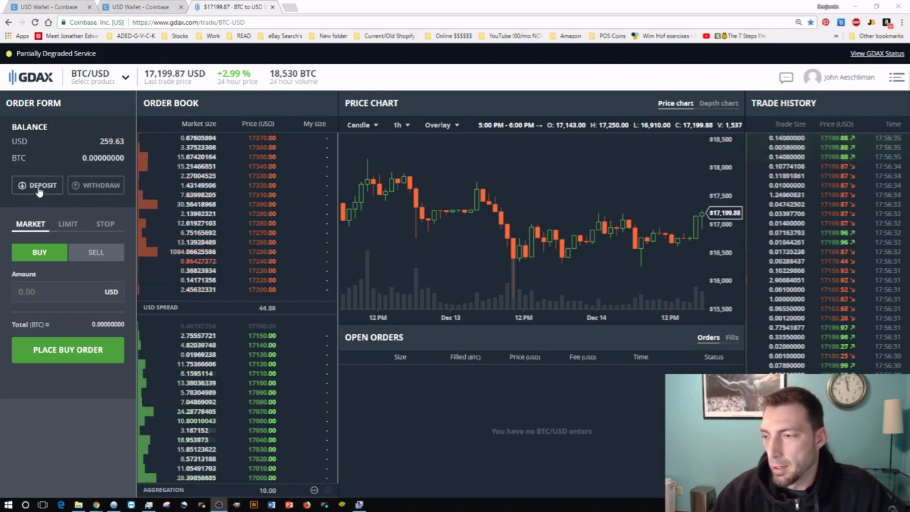
pyautogui.moveTo(73, 91)
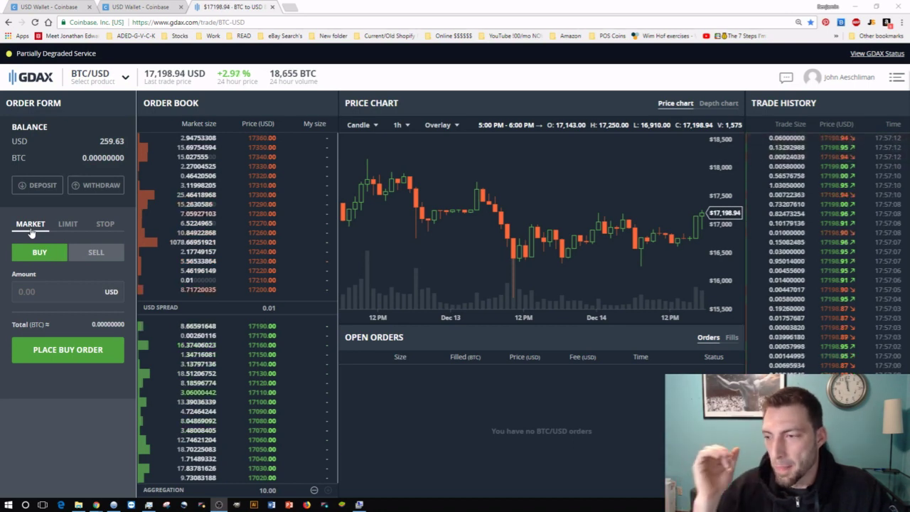
pyautogui.click(44, 292)
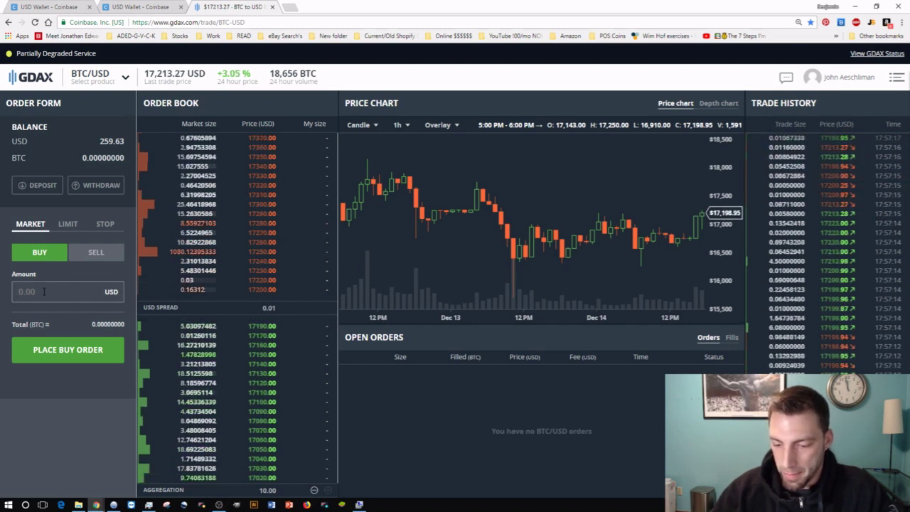
pyautogui.write('100')
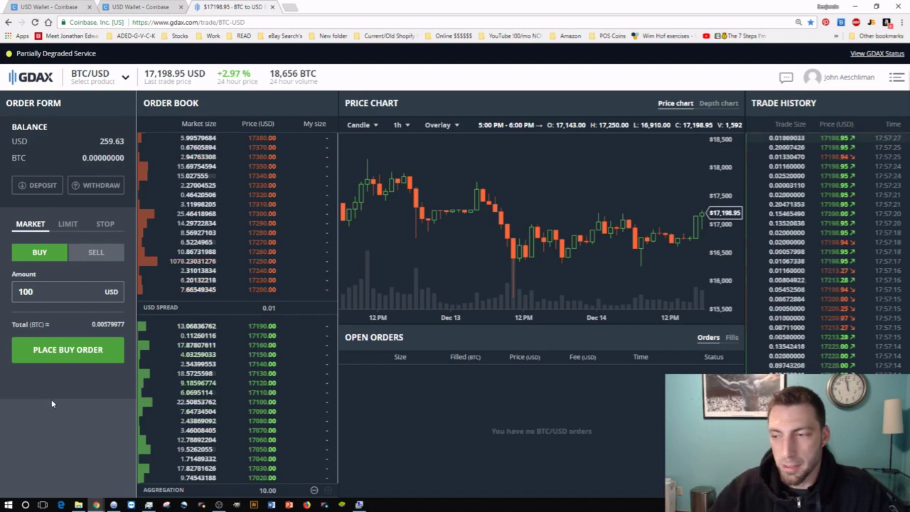
# - Change the market order to a sell and enter .01 BTC as its amount
pyautogui.click(99, 259)
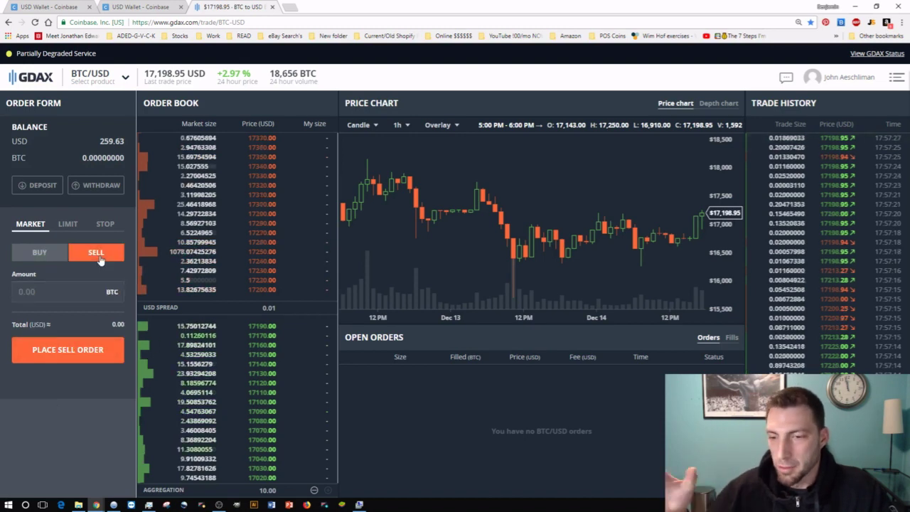
pyautogui.click(88, 286)
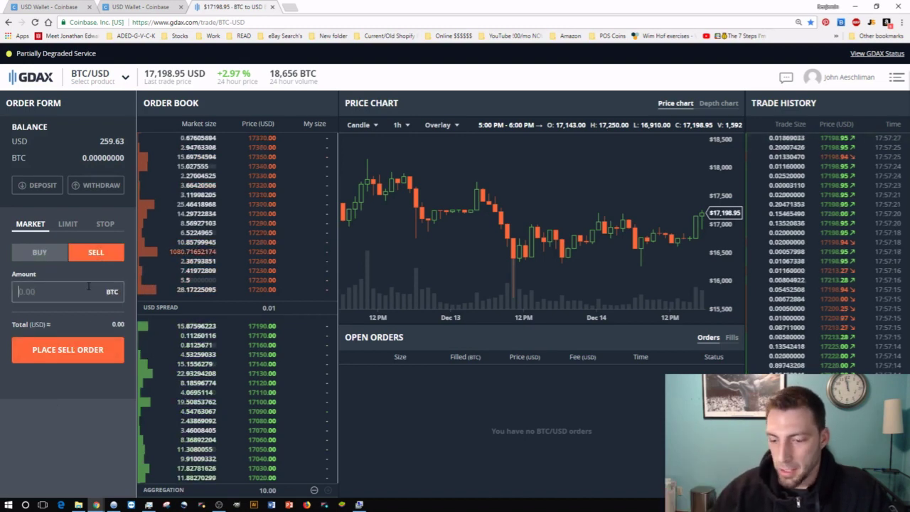
pyautogui.write('.01')
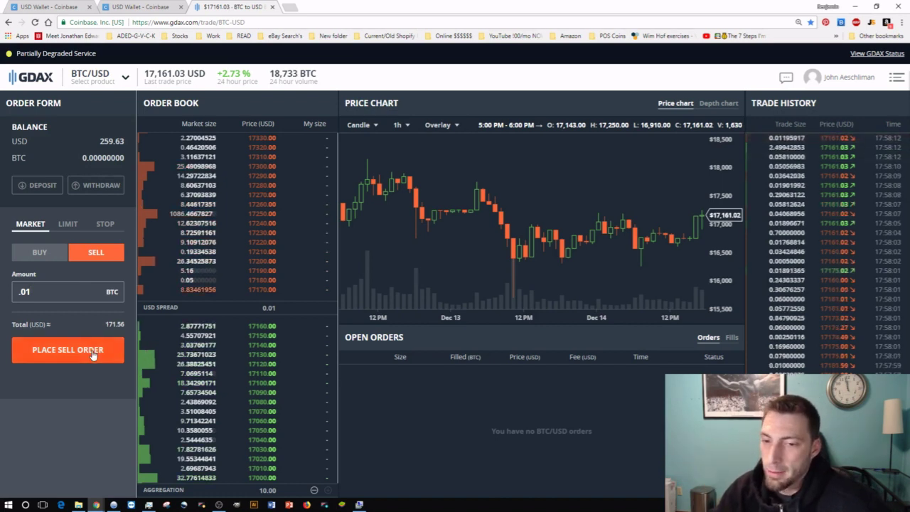
# - Set up a limit buy order with an amount of .01 BTC
pyautogui.click(68, 224)
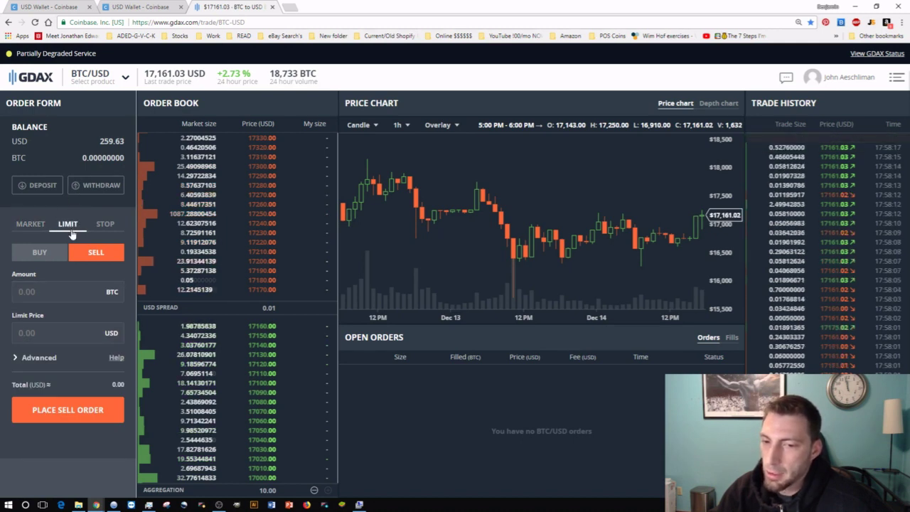
pyautogui.click(70, 297)
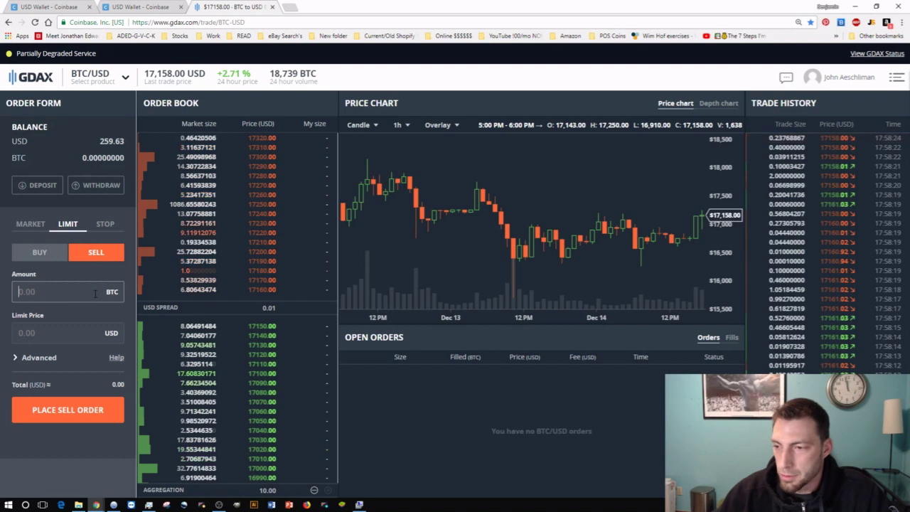
pyautogui.click(25, 254)
pyautogui.click(47, 294)
pyautogui.write('.01')
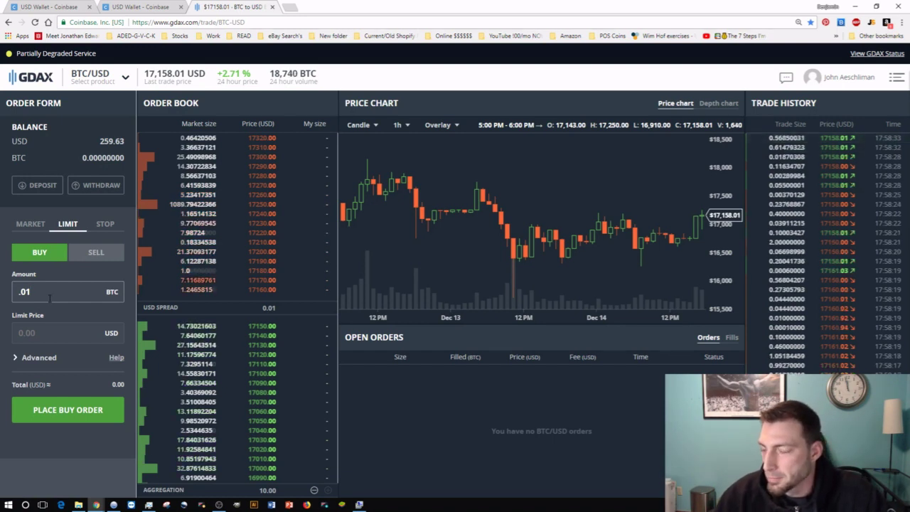
# - Set the limit price to 16500 USD and place the buy order
pyautogui.click(61, 335)
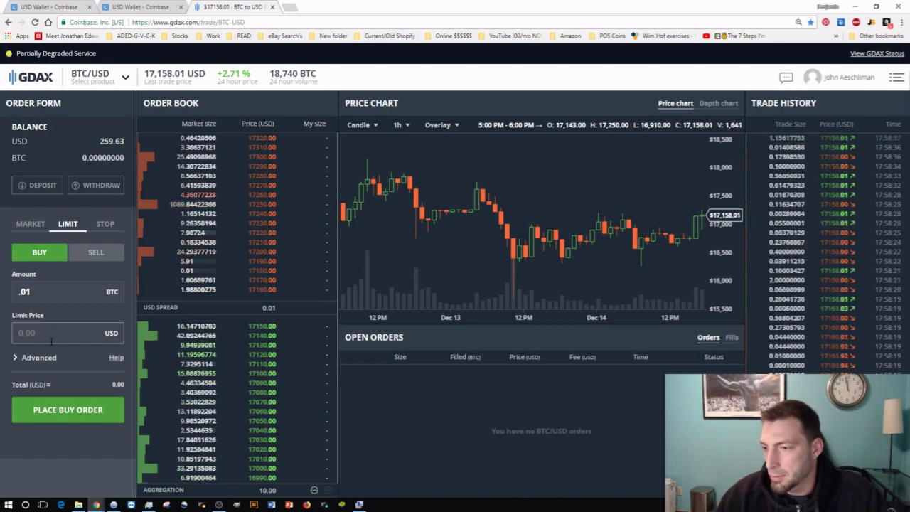
pyautogui.click(59, 323)
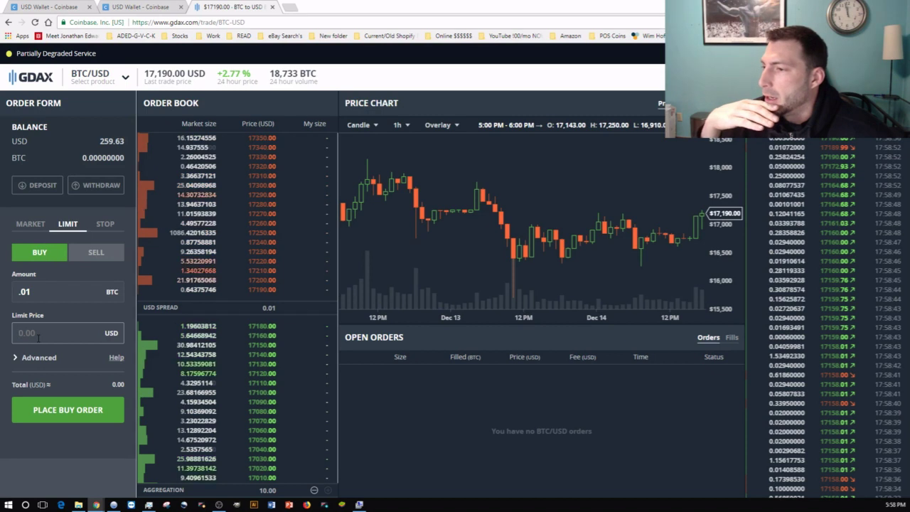
pyautogui.click(38, 338)
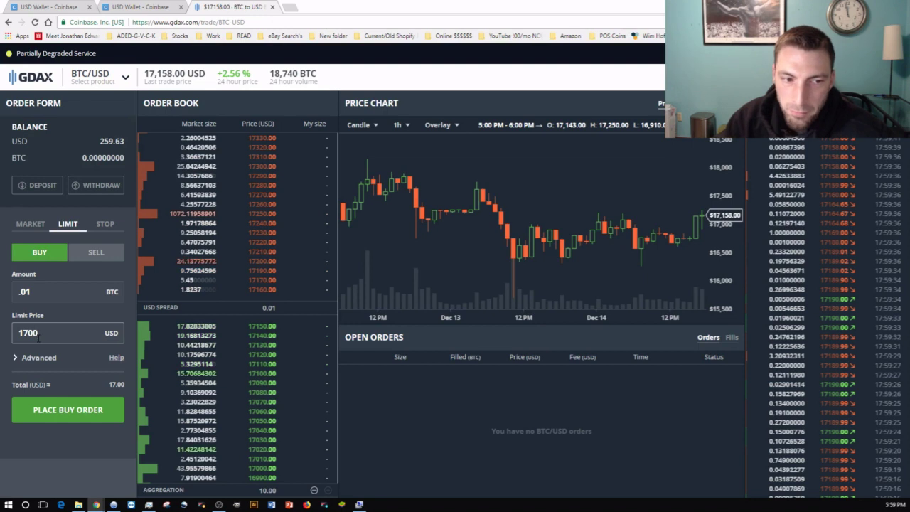
pyautogui.write('0')
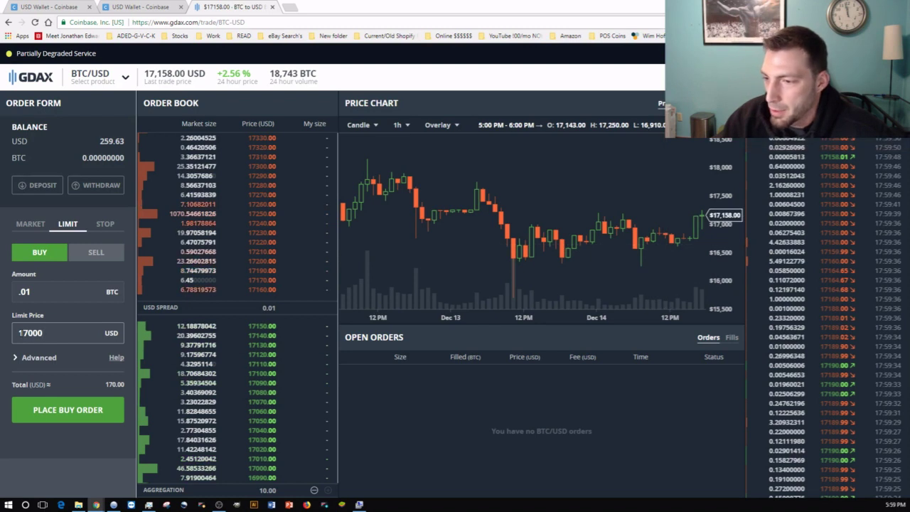
pyautogui.doubleClick(49, 336)
pyautogui.write('16500')
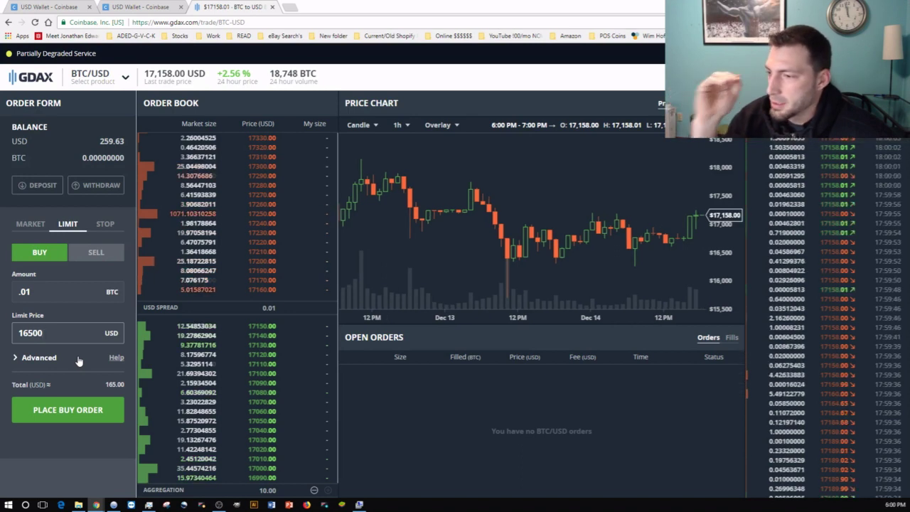
pyautogui.click(82, 411)
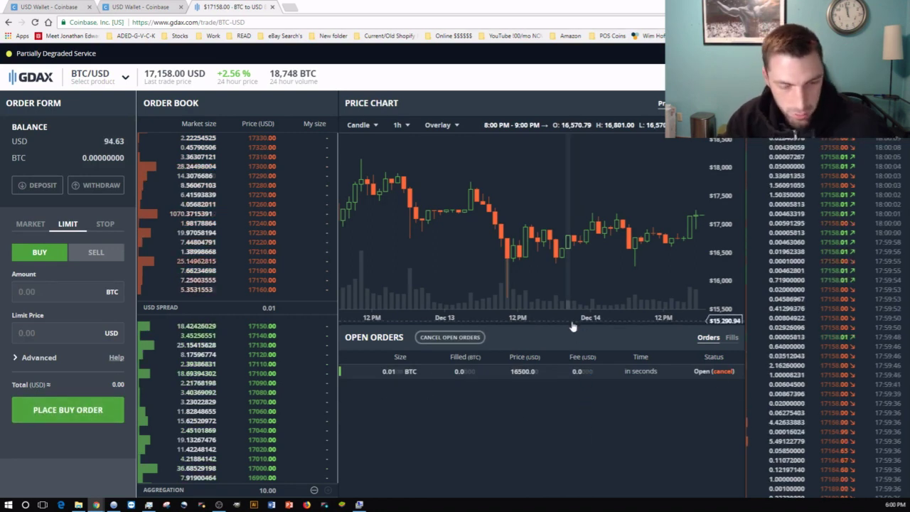
# - Examine the order book's bids and asks around the market price, and cancel the open 16500 USD buy order
pyautogui.hotkey('ctrl', '-')
pyautogui.hotkey('ctrl', '-')
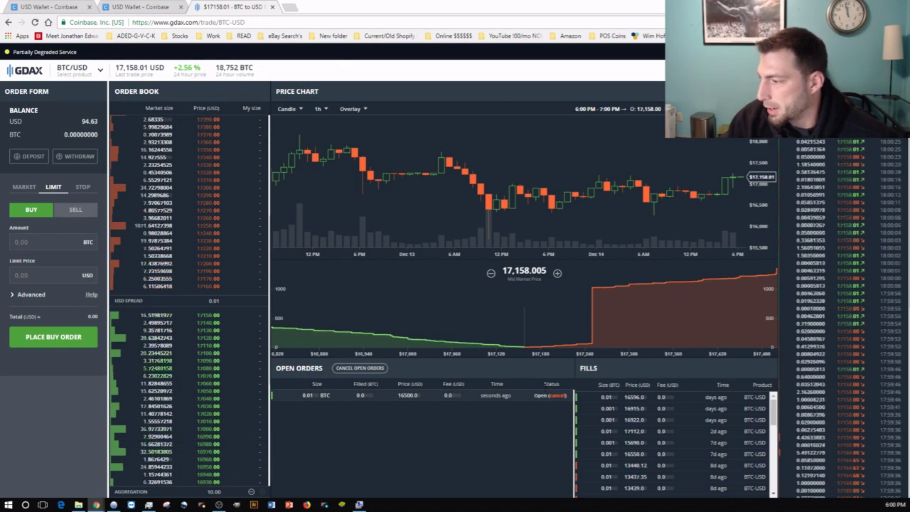
pyautogui.scroll(-5, 184, 405)
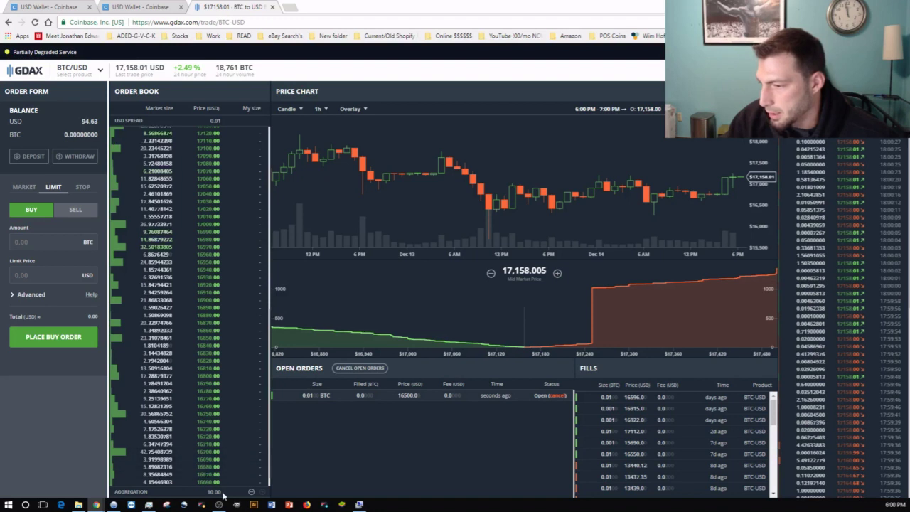
pyautogui.scroll(10, 217, 476)
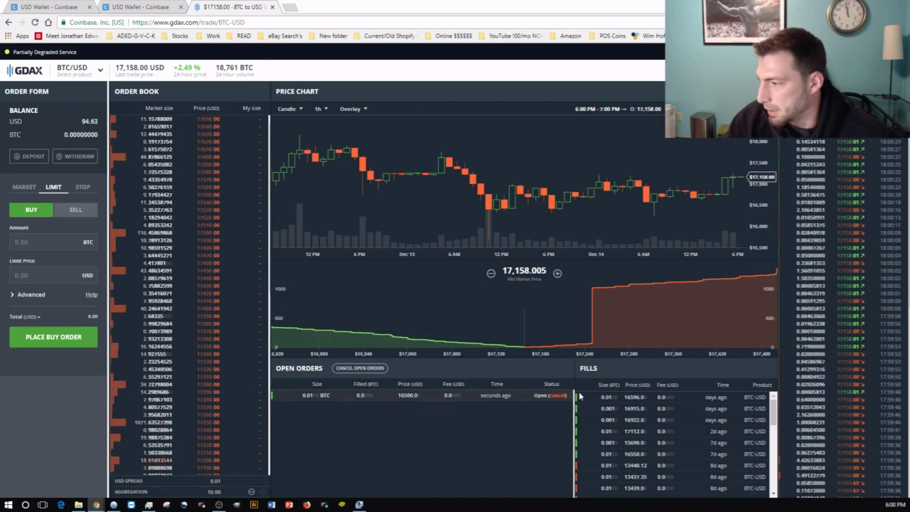
pyautogui.scroll(-10, 181, 405)
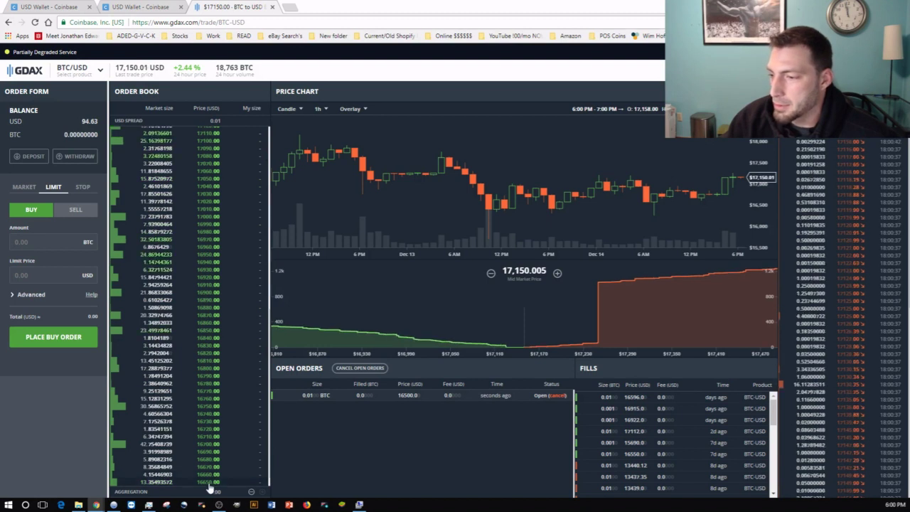
pyautogui.scroll(3, 220, 462)
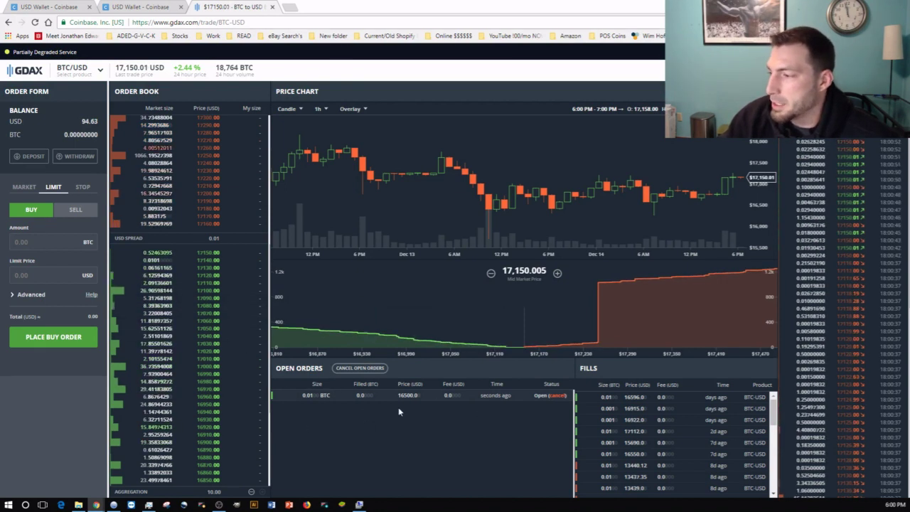
pyautogui.moveTo(517, 356)
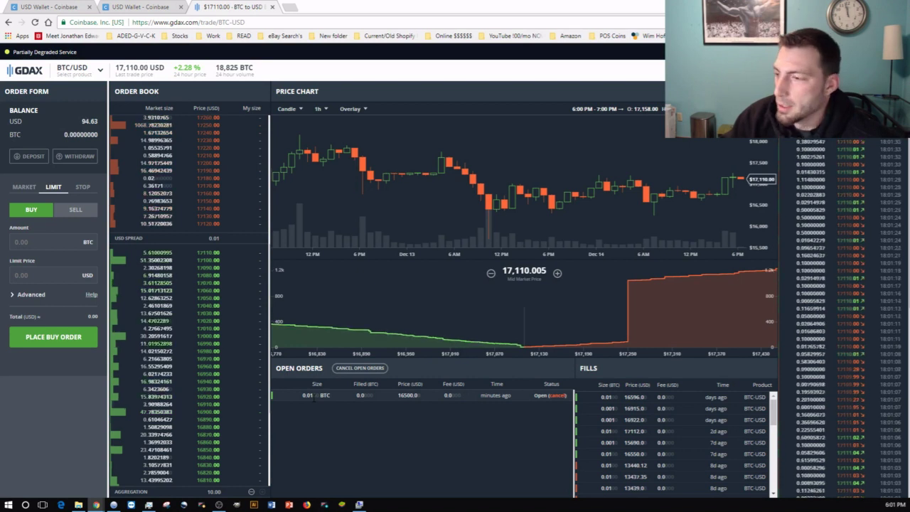
pyautogui.click(555, 400)
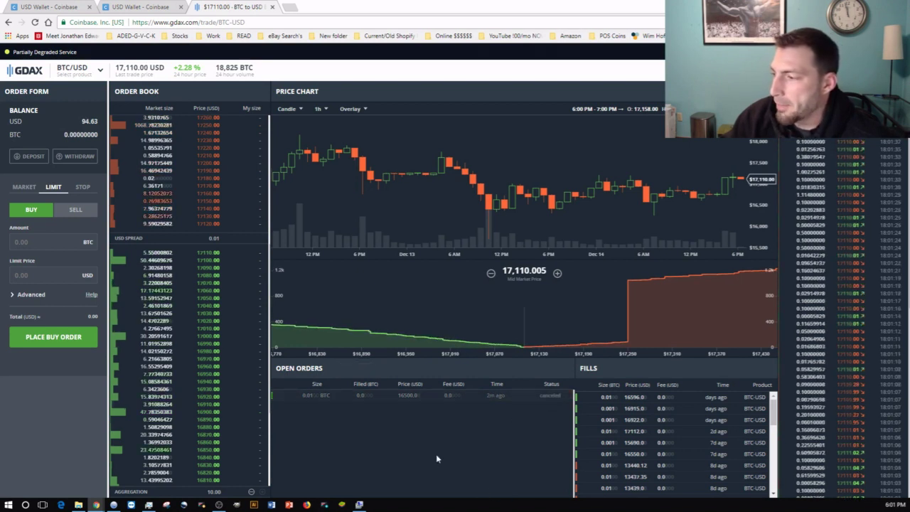
# - Set up a limit sell order with an amount of .01 BTC
pyautogui.click(71, 209)
pyautogui.click(78, 242)
pyautogui.write('.')
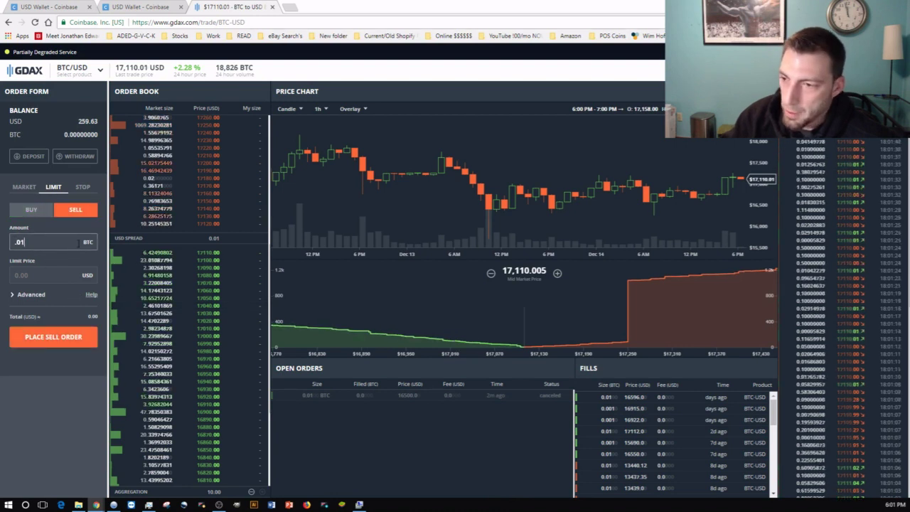
pyautogui.write('01')
pyautogui.press('Tab')
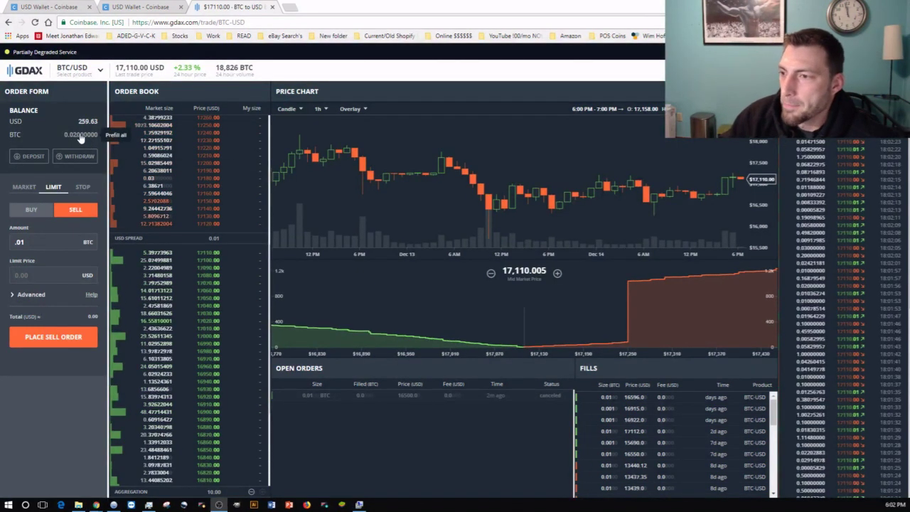
pyautogui.click(19, 242)
# - Place the sell order at a limit price of 18000 USD, and cancel it from the open orders
pyautogui.click(42, 279)
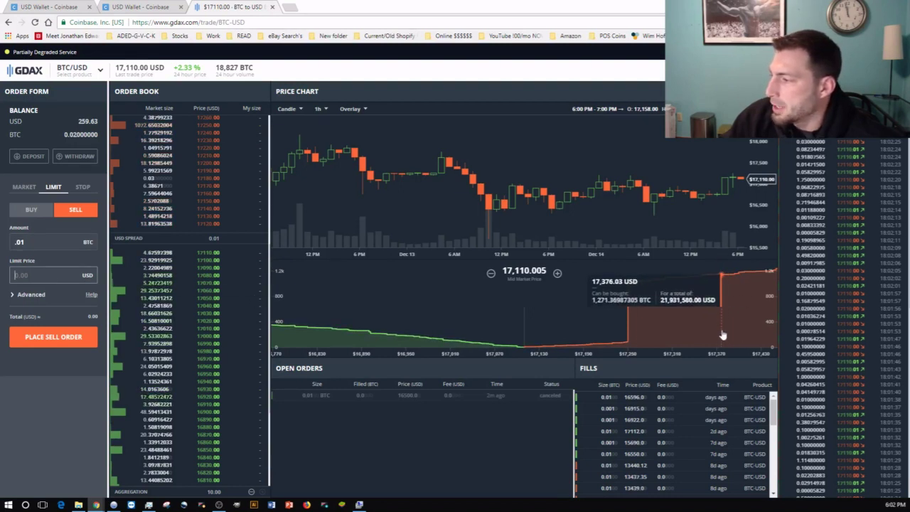
pyautogui.write('17')
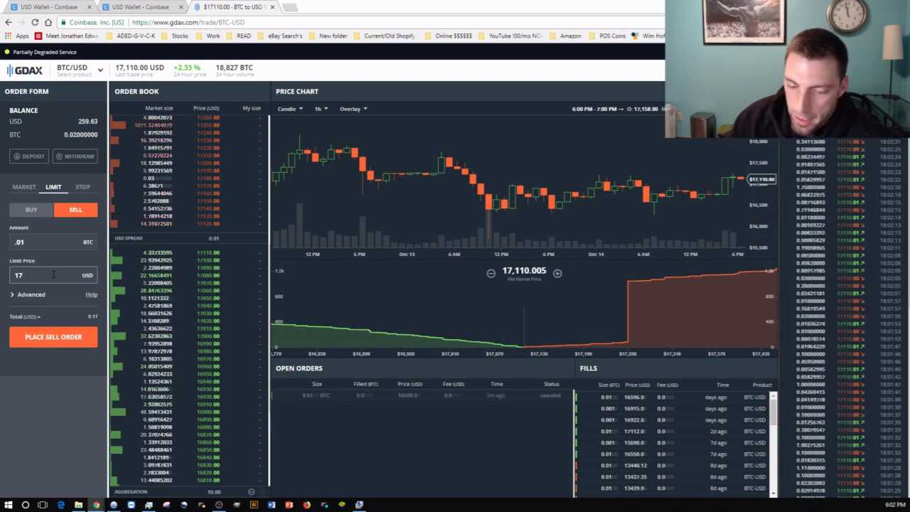
pyautogui.press('BackSpace')
pyautogui.write('8000')
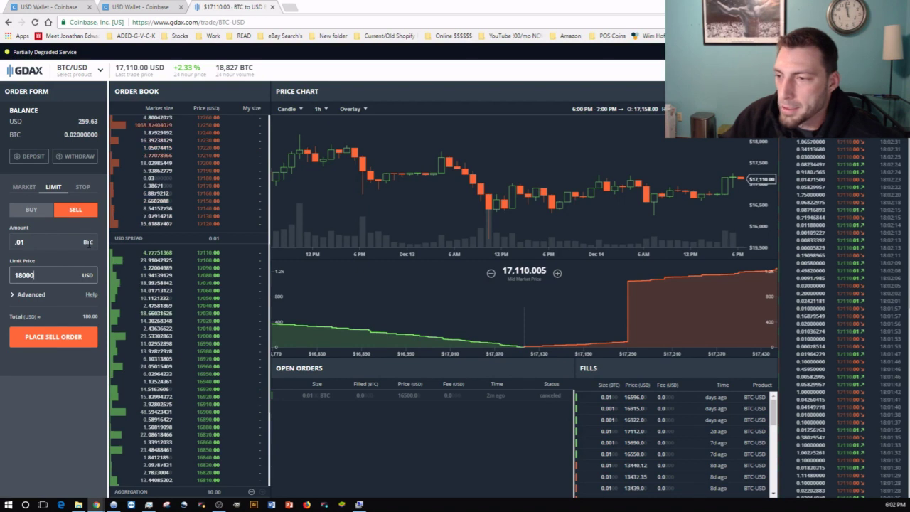
pyautogui.click(59, 341)
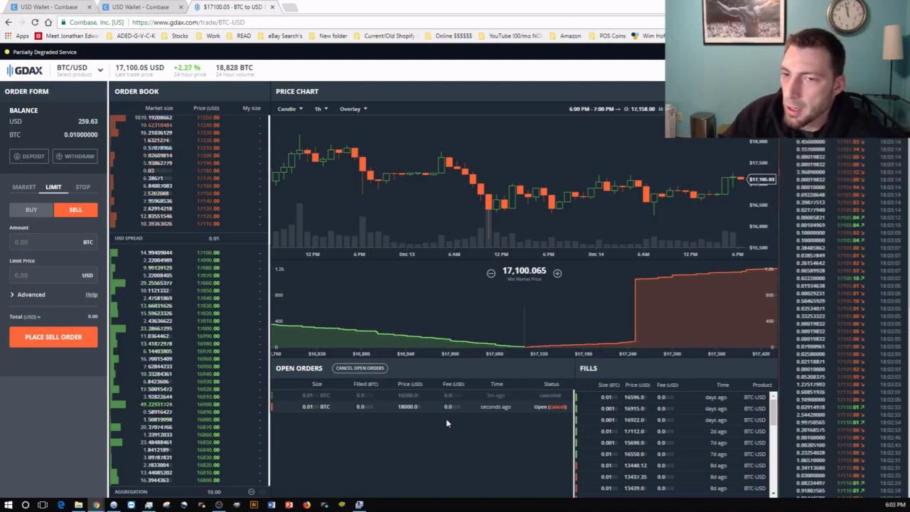
pyautogui.click(552, 410)
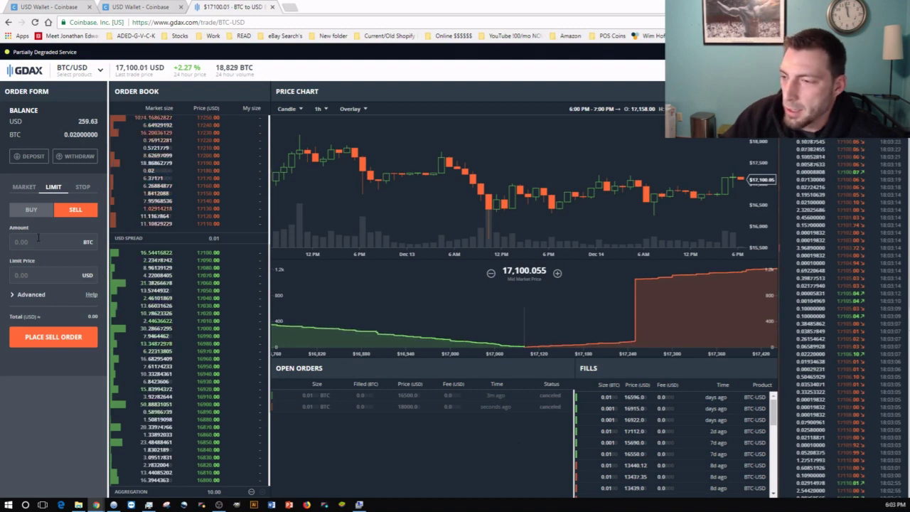
# - Try to place a limit sell order for .01 BTC at 16000 USD, and cancel the 18000 USD order still listed
pyautogui.write('.01')
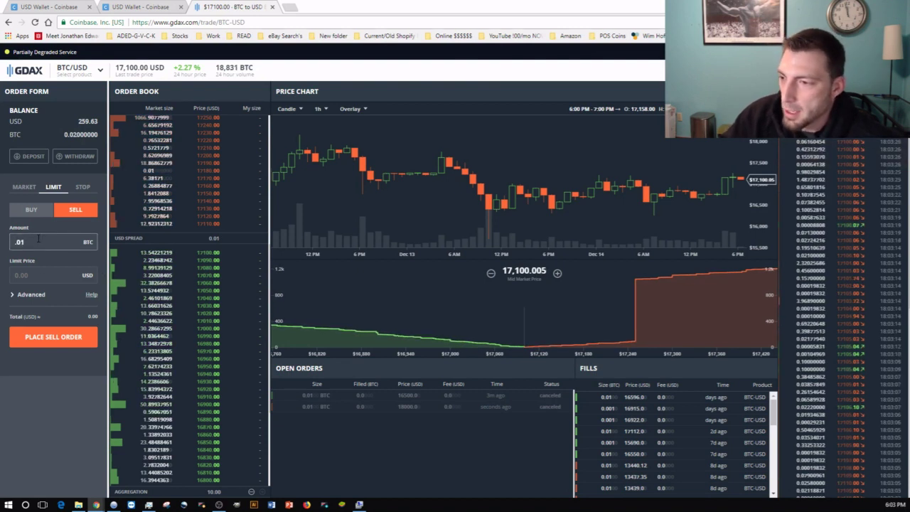
pyautogui.click(42, 272)
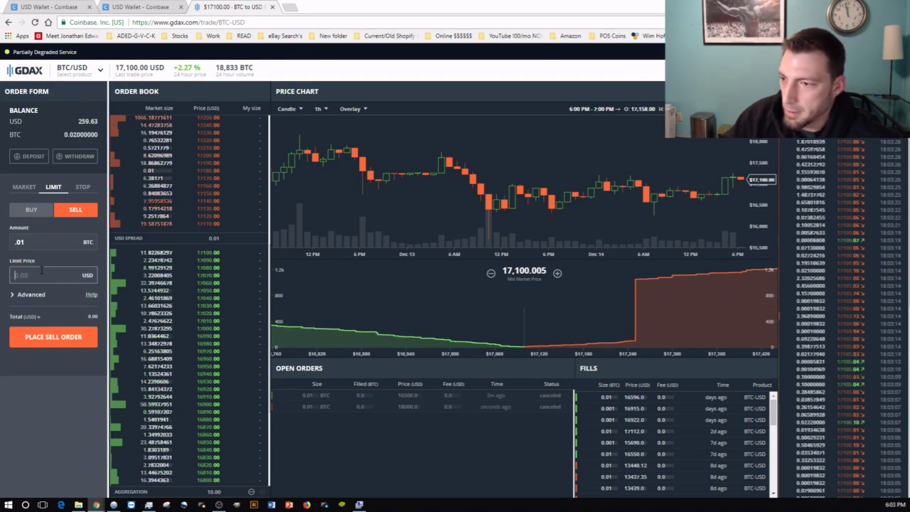
pyautogui.write('16000')
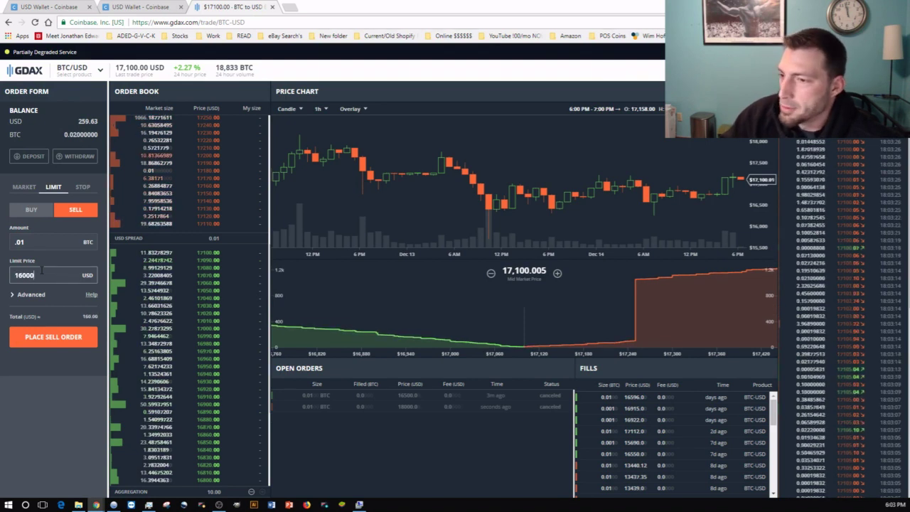
pyautogui.click(56, 340)
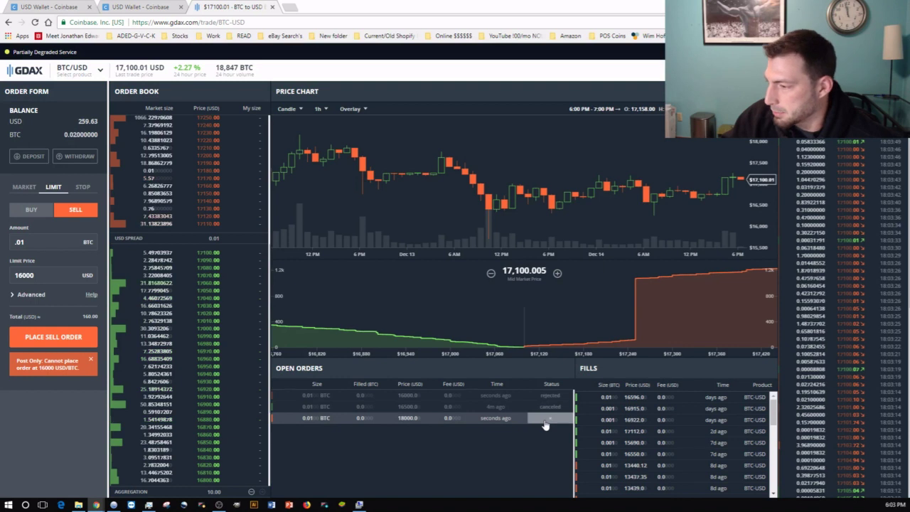
pyautogui.click(545, 422)
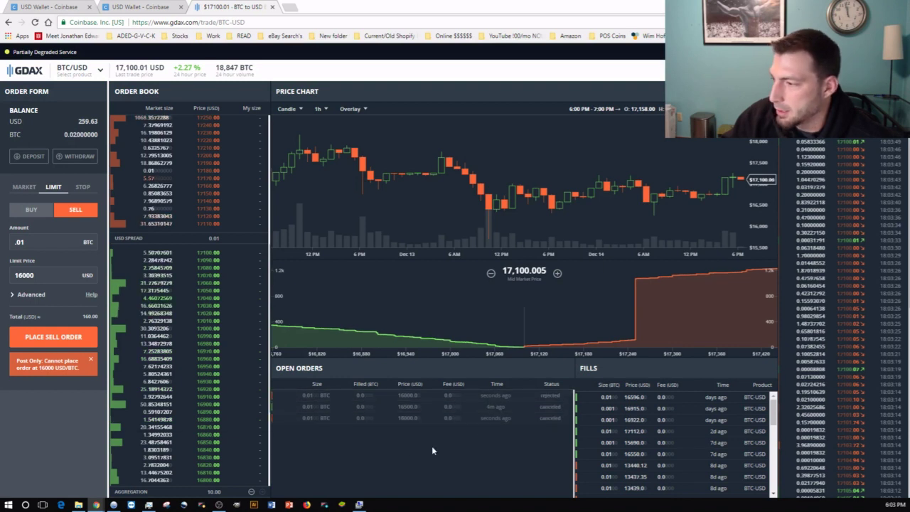
pyautogui.click(90, 360)
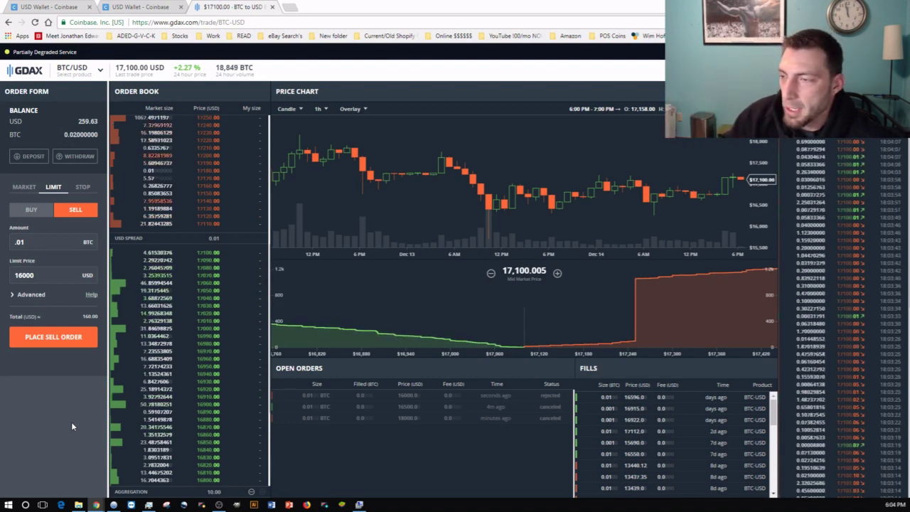
# - Show the list of available trading pairs
pyautogui.moveTo(93, 73)
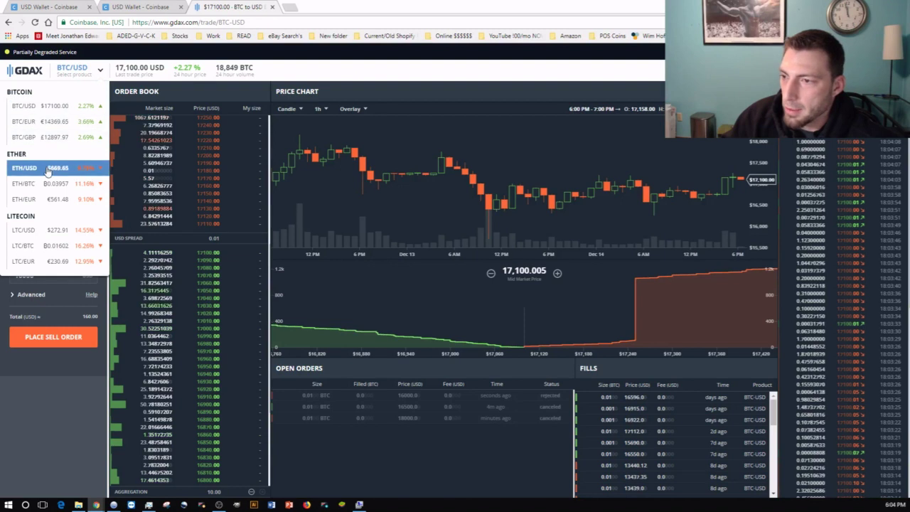